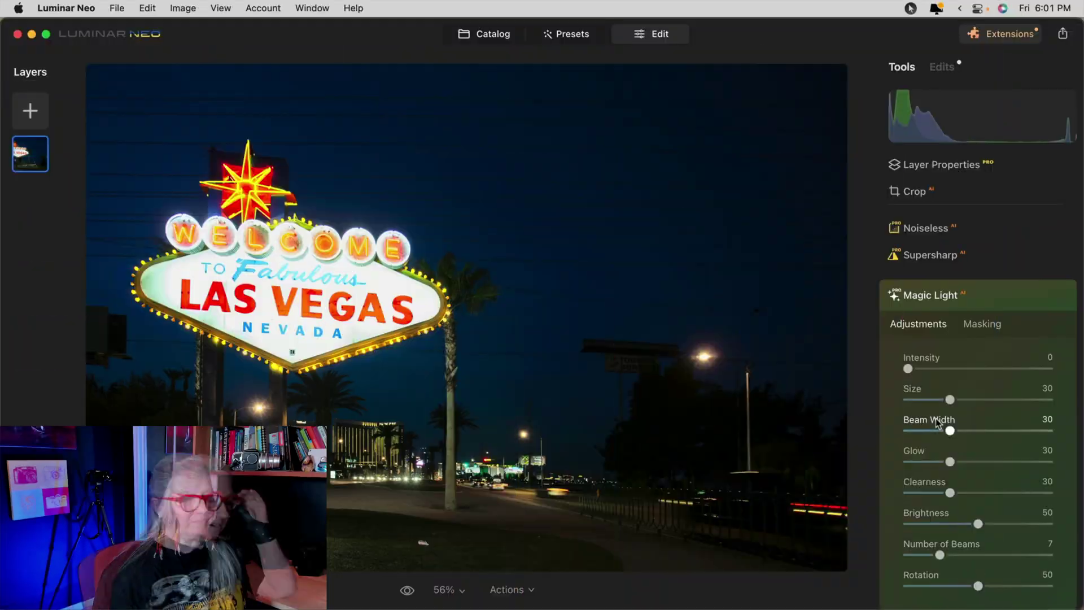
Raise Magic Light Intensity to about 83 so the Las Vegas sign and streetlights sparkle
{"action": "left_click", "coordinate": [924, 311]}
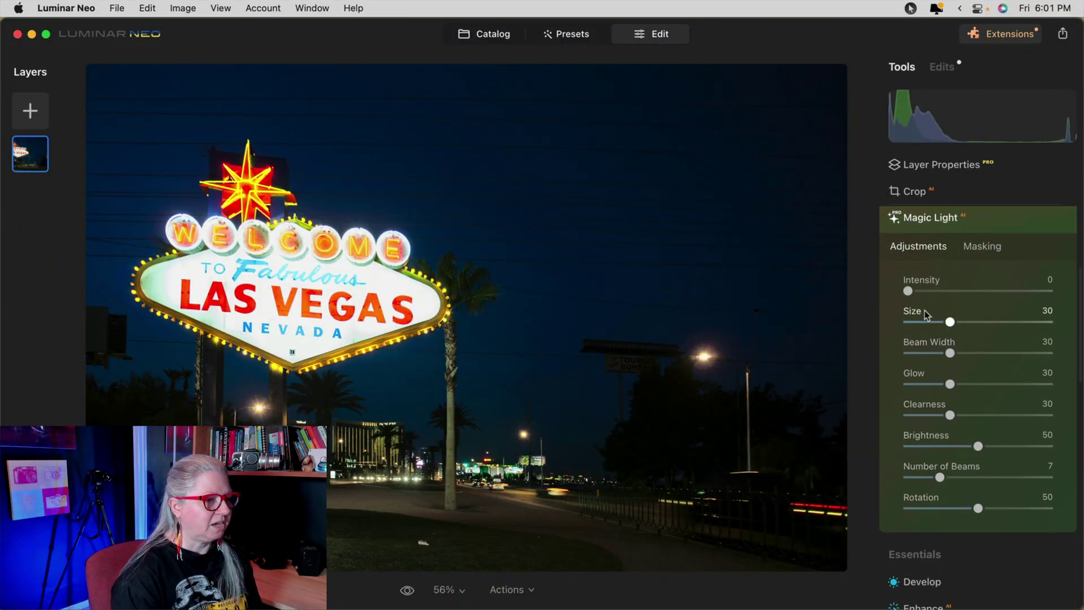
{"action": "left_click", "coordinate": [876, 448]}
{"action": "left_click", "coordinate": [876, 514]}
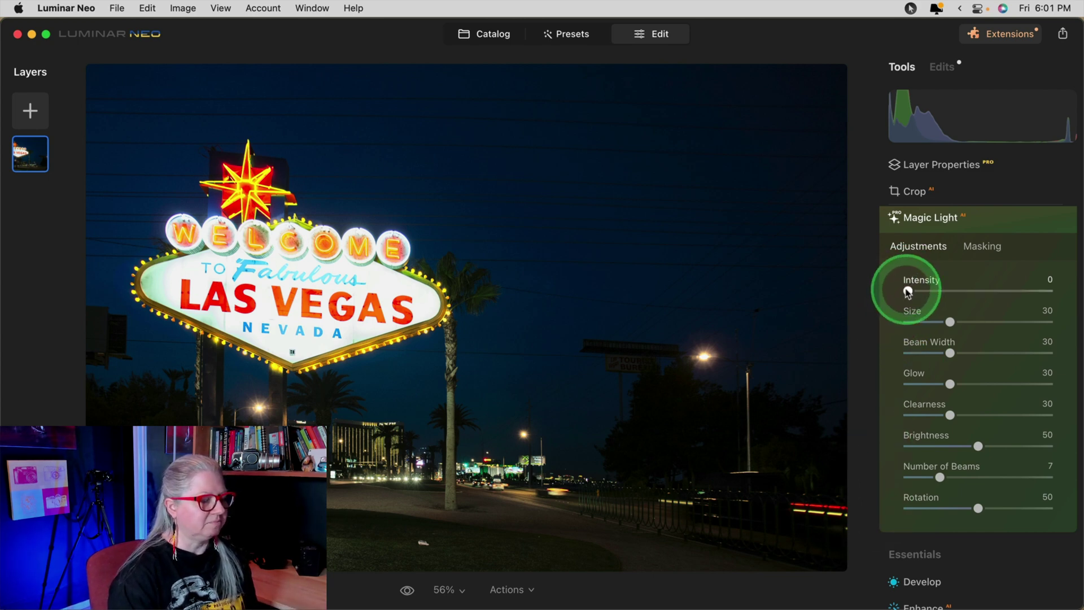
{"action": "left_click_drag", "start_coordinate": [909, 291], "coordinate": [1034, 299]}
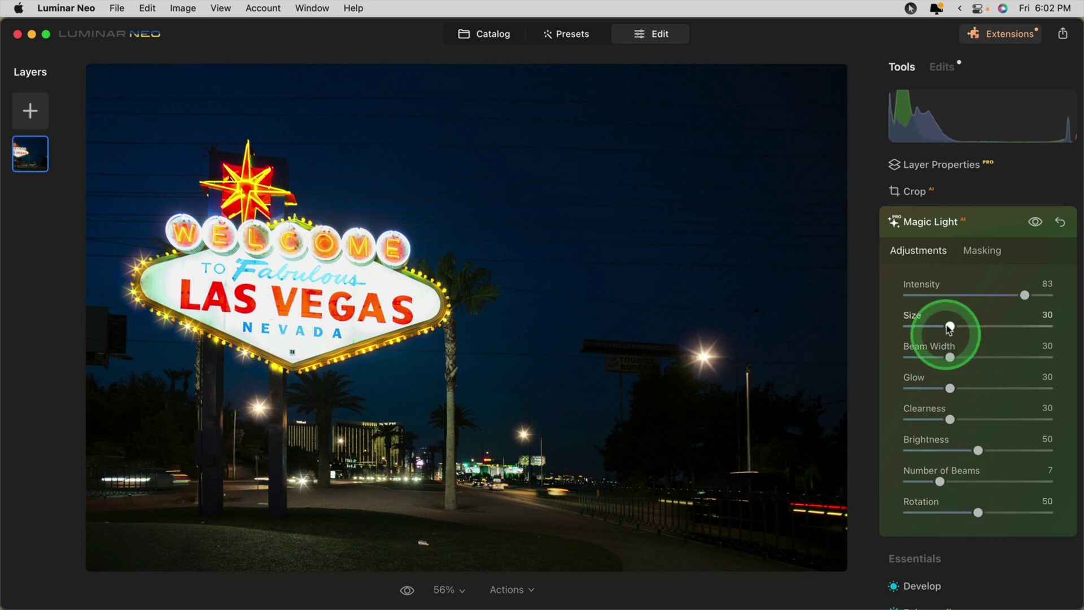
Enlarge the starbursts to size about 74, boost glow to 38, and adjust clearness
{"action": "left_click_drag", "start_coordinate": [951, 326], "coordinate": [1033, 357]}
{"action": "left_click", "coordinate": [951, 388]}
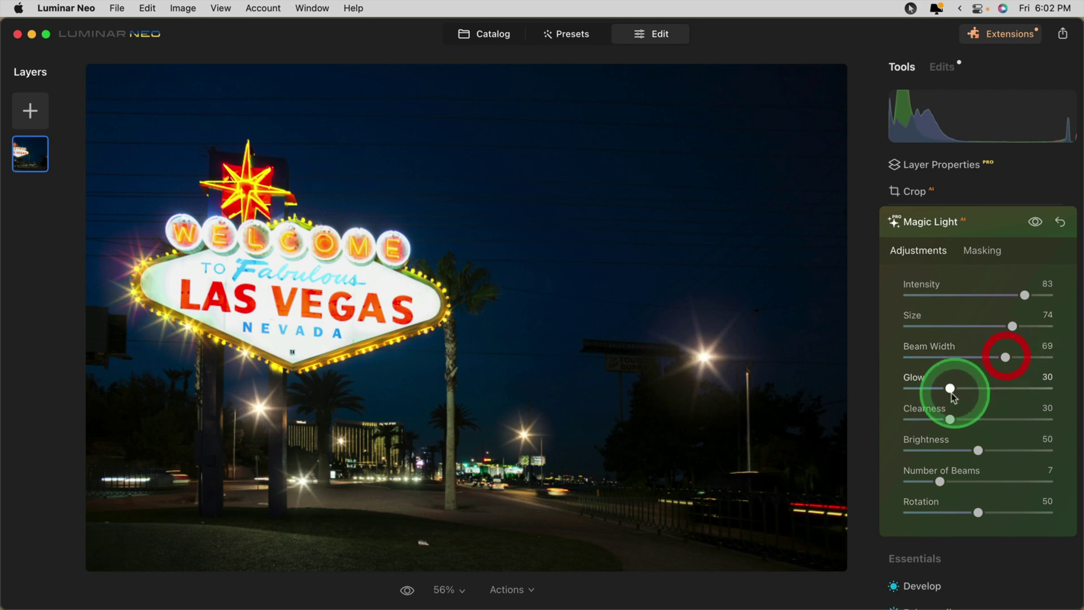
{"action": "left_click_drag", "start_coordinate": [967, 390], "coordinate": [1019, 416]}
{"action": "left_click", "coordinate": [951, 420]}
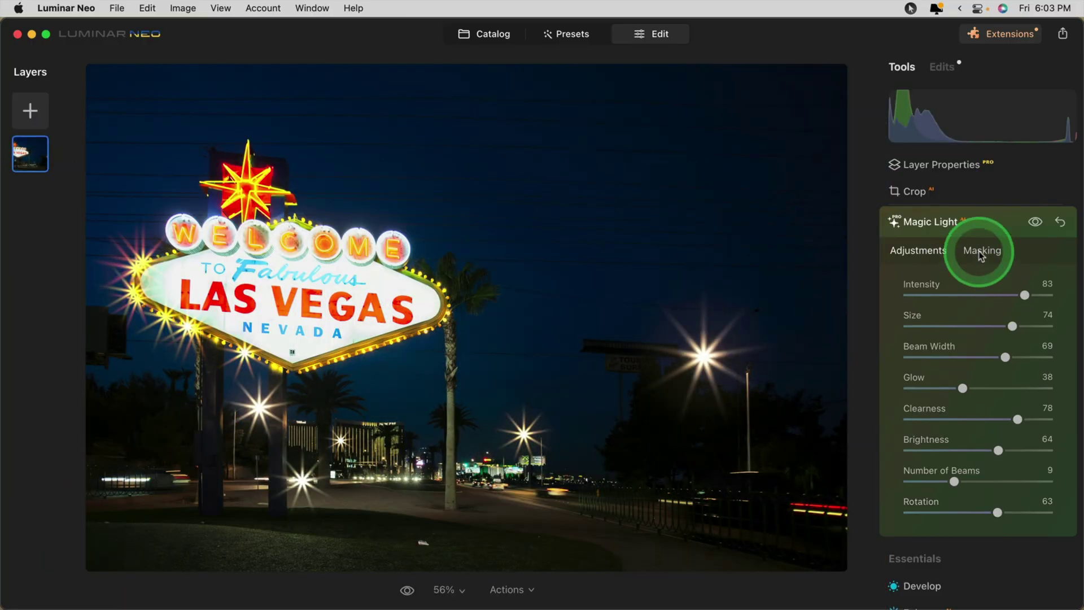
Erase starbursts from the right and bottom street lamps with a size-196 erase brush
{"action": "left_click", "coordinate": [981, 254]}
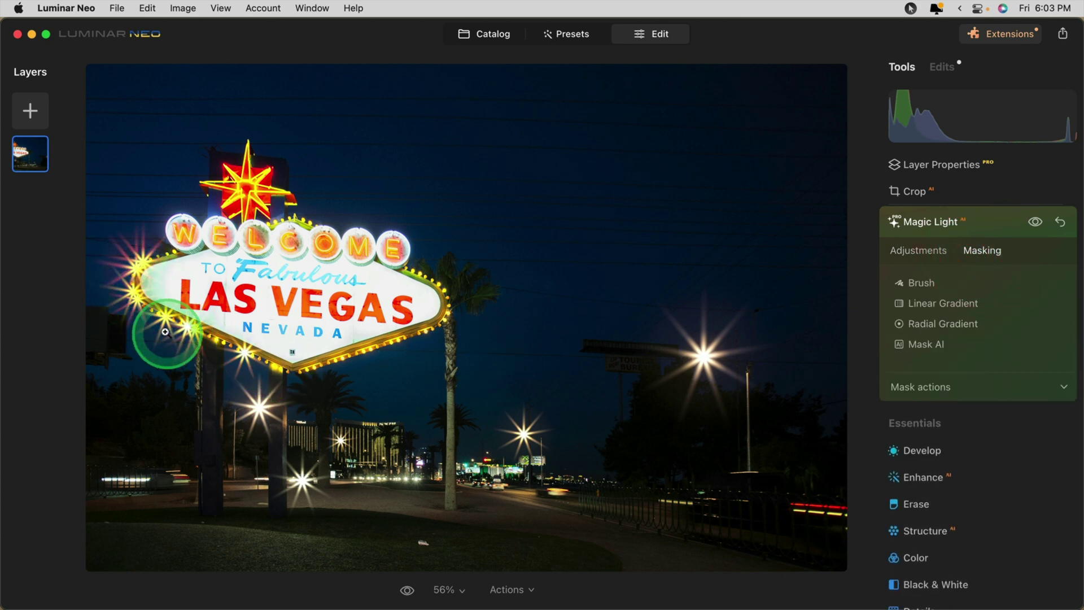
{"action": "left_click", "coordinate": [922, 284]}
{"action": "left_click", "coordinate": [1014, 307]}
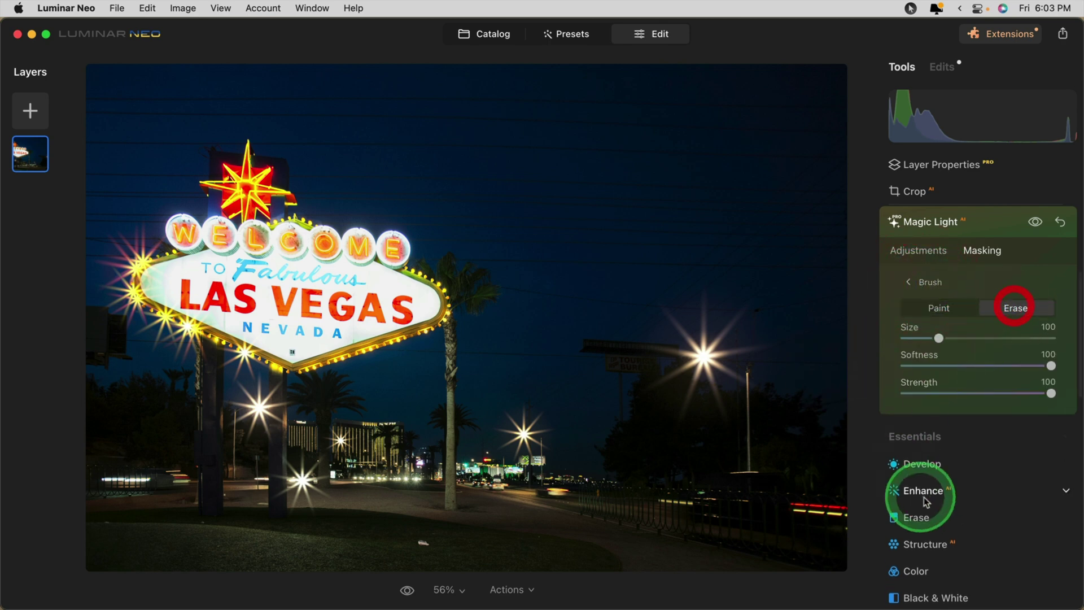
{"action": "key", "text": "bracketright"}
{"action": "key", "text": "bracketright"}
{"action": "key", "text": "bracketright"}
{"action": "key", "text": "bracketright"}
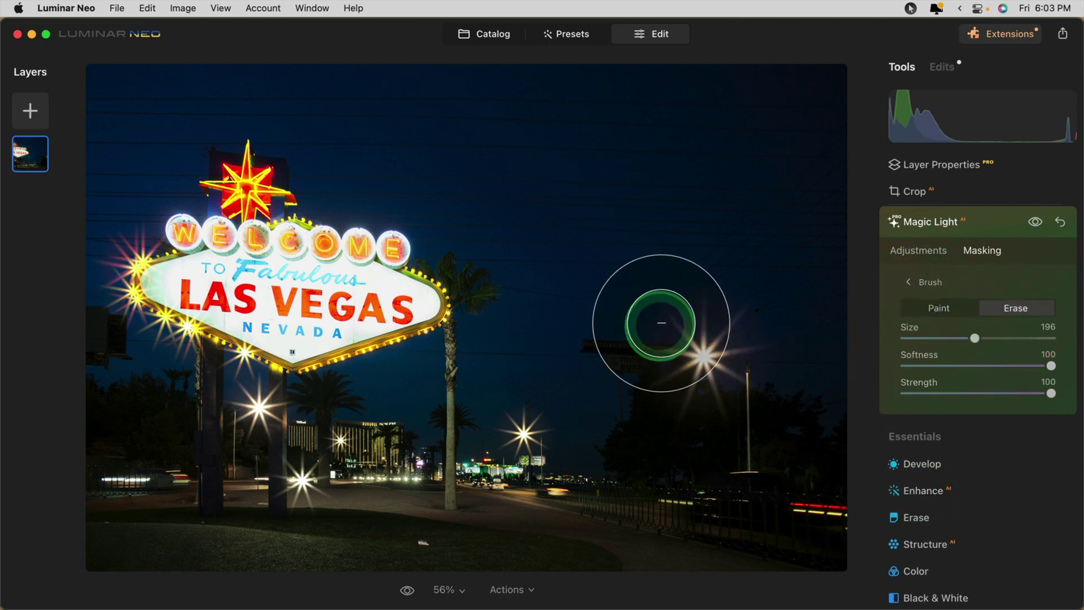
{"action": "mouse_move", "coordinate": [685, 377]}
{"action": "left_mouse_down"}
{"action": "mouse_move", "coordinate": [738, 310]}
{"action": "mouse_move", "coordinate": [781, 389]}
{"action": "mouse_move", "coordinate": [699, 454]}
{"action": "mouse_move", "coordinate": [553, 500]}
{"action": "mouse_move", "coordinate": [431, 498]}
{"action": "mouse_move", "coordinate": [529, 468]}
{"action": "mouse_move", "coordinate": [208, 460]}
{"action": "mouse_move", "coordinate": [115, 422]}
{"action": "mouse_move", "coordinate": [311, 503]}
{"action": "left_mouse_up"}
Return to the Magic Light sliders and toggle the effect off and on to compare
{"action": "left_click", "coordinate": [912, 282]}
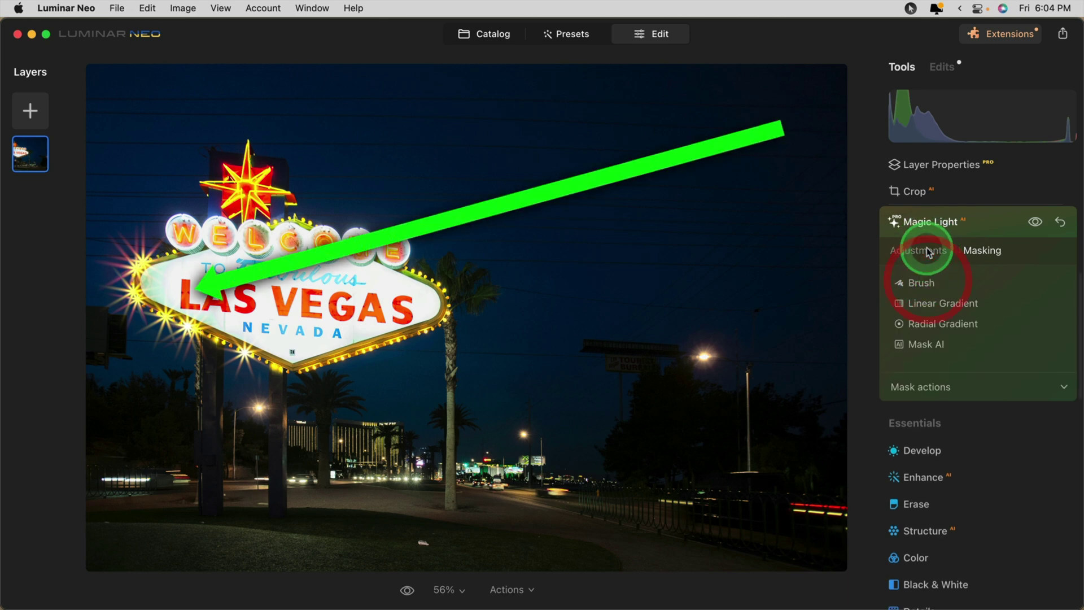
{"action": "left_click", "coordinate": [918, 251]}
{"action": "left_click", "coordinate": [1034, 224]}
{"action": "left_click", "coordinate": [1035, 223]}
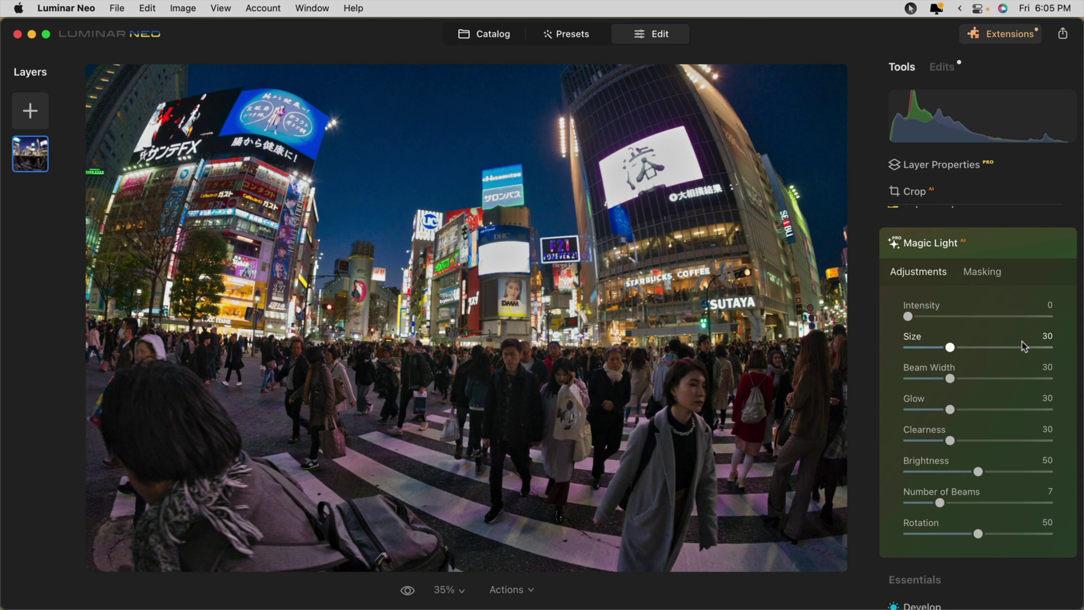
Set Magic Light Intensity to 94 and Size to 73 on the Shibuya crossing photo
{"action": "left_click", "coordinate": [908, 318]}
{"action": "left_click_drag", "start_coordinate": [909, 320], "coordinate": [1032, 321]}
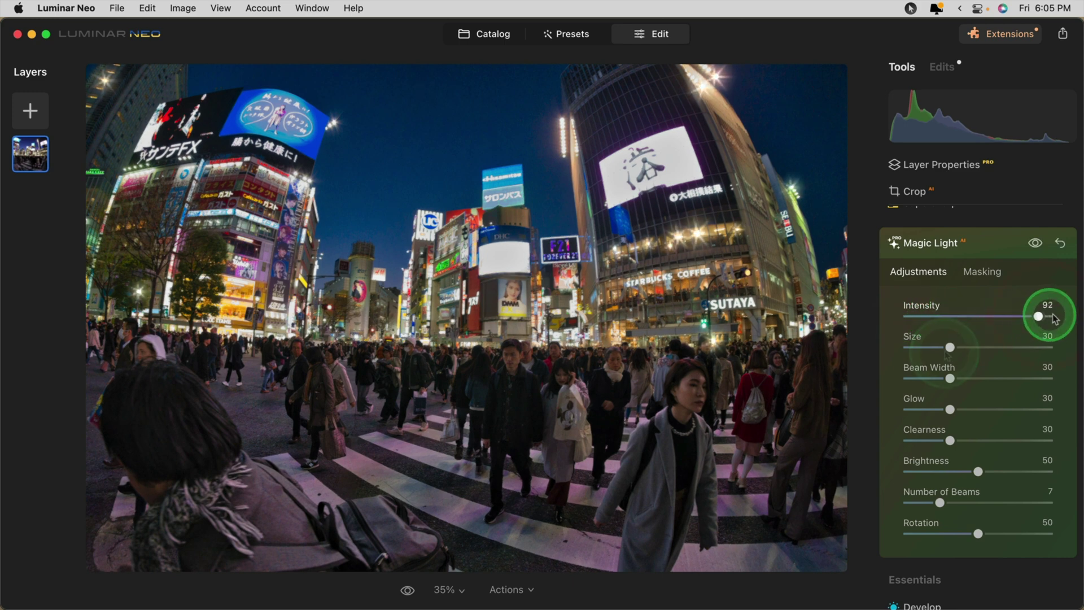
{"action": "left_click_drag", "start_coordinate": [1055, 319], "coordinate": [1057, 318]}
{"action": "left_click_drag", "start_coordinate": [950, 347], "coordinate": [1014, 348]}
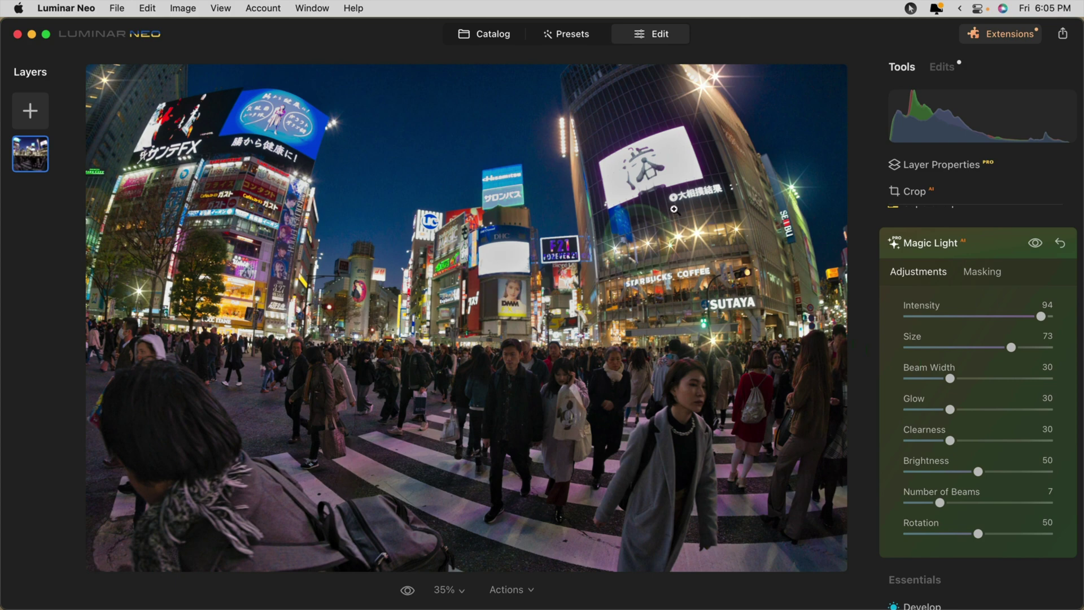
Inspect the building billboards and UC, DHC, F21 signs at 100%, then fit the photo
{"action": "left_click", "coordinate": [704, 188]}
{"action": "left_click_drag", "start_coordinate": [751, 407], "coordinate": [532, 283]}
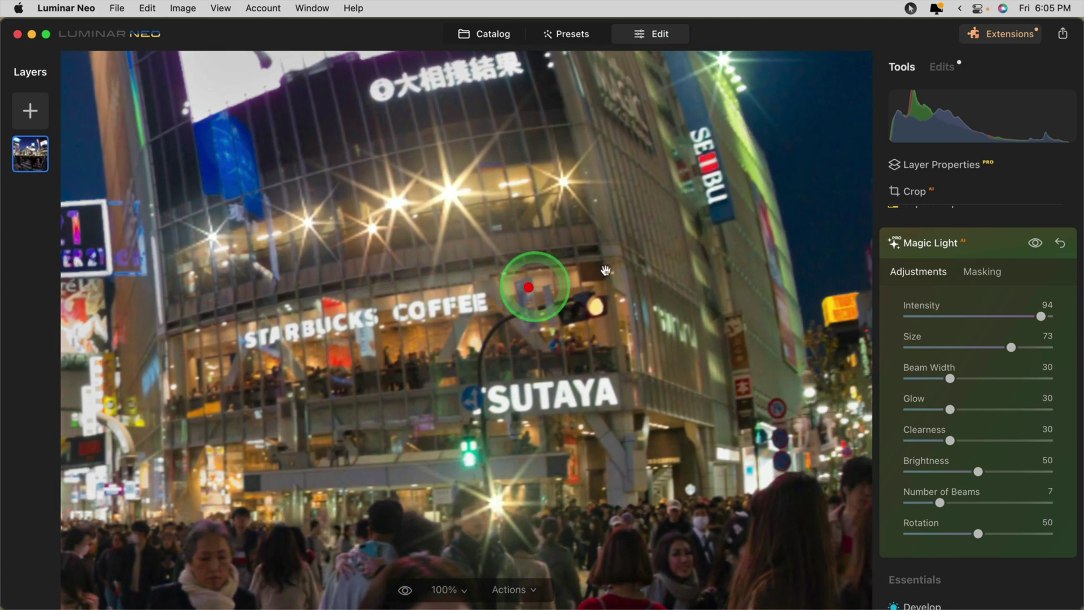
{"action": "left_click_drag", "start_coordinate": [698, 170], "coordinate": [692, 322]}
{"action": "left_click_drag", "start_coordinate": [525, 210], "coordinate": [697, 324]}
{"action": "left_click_drag", "start_coordinate": [678, 179], "coordinate": [687, 316]}
{"action": "left_click_drag", "start_coordinate": [466, 251], "coordinate": [587, 241]}
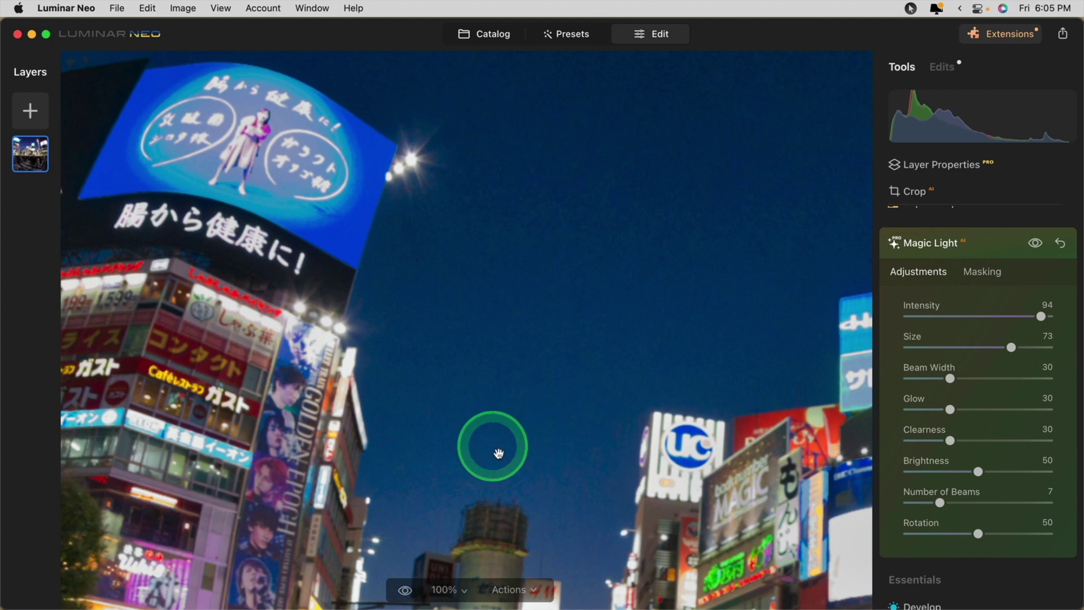
{"action": "left_click_drag", "start_coordinate": [494, 442], "coordinate": [266, 201]}
{"action": "key", "text": "super+0"}
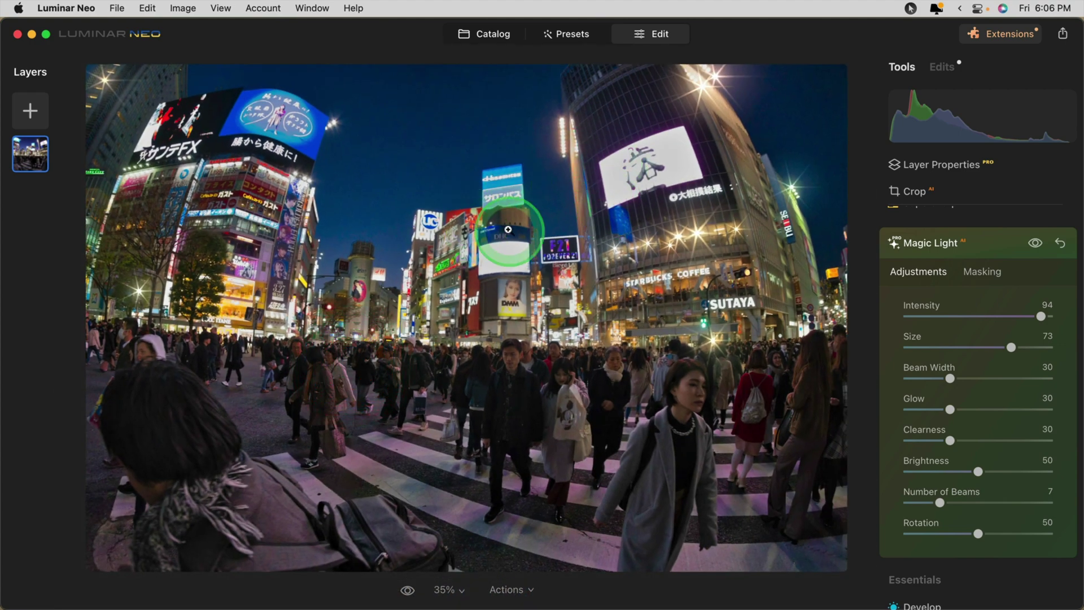
Set glow to 48 with beam width 60 and brightness 76, then compare the effect on and off
{"action": "left_click", "coordinate": [976, 409]}
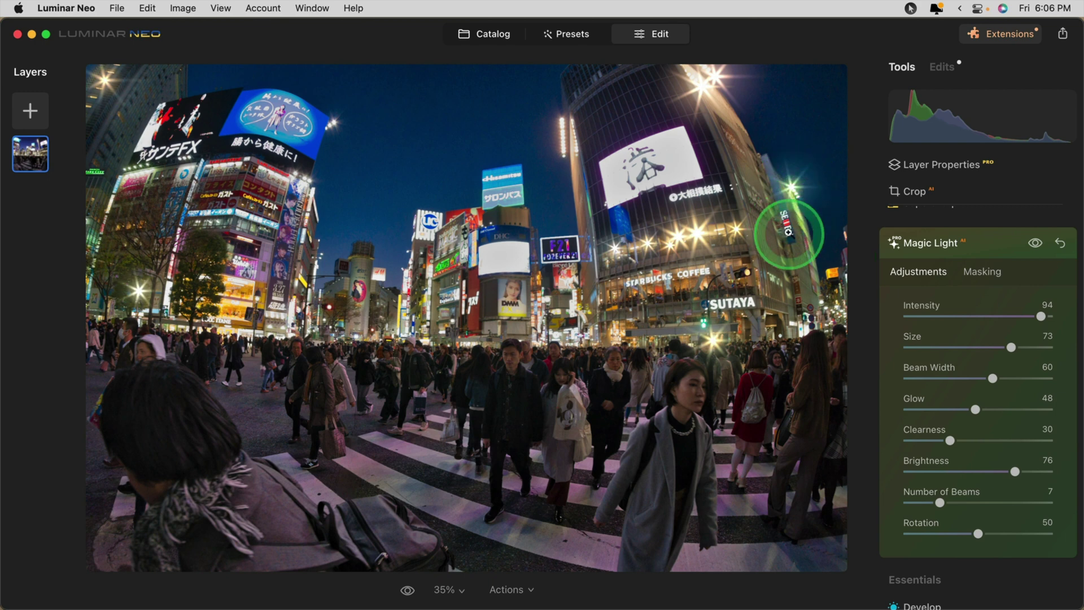
{"action": "left_click", "coordinate": [1036, 246]}
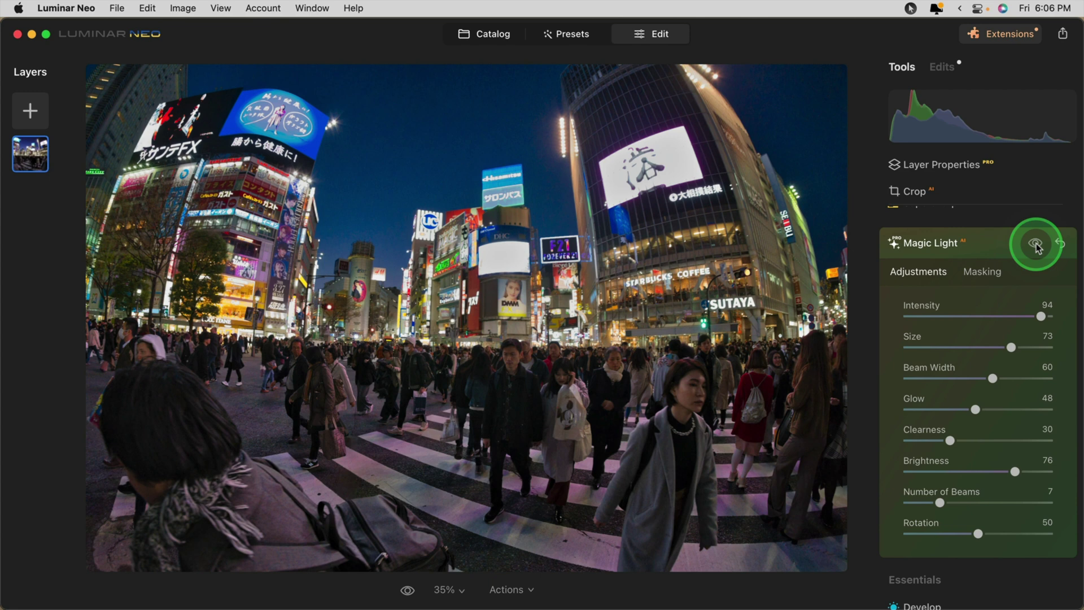
{"action": "left_click", "coordinate": [1036, 244]}
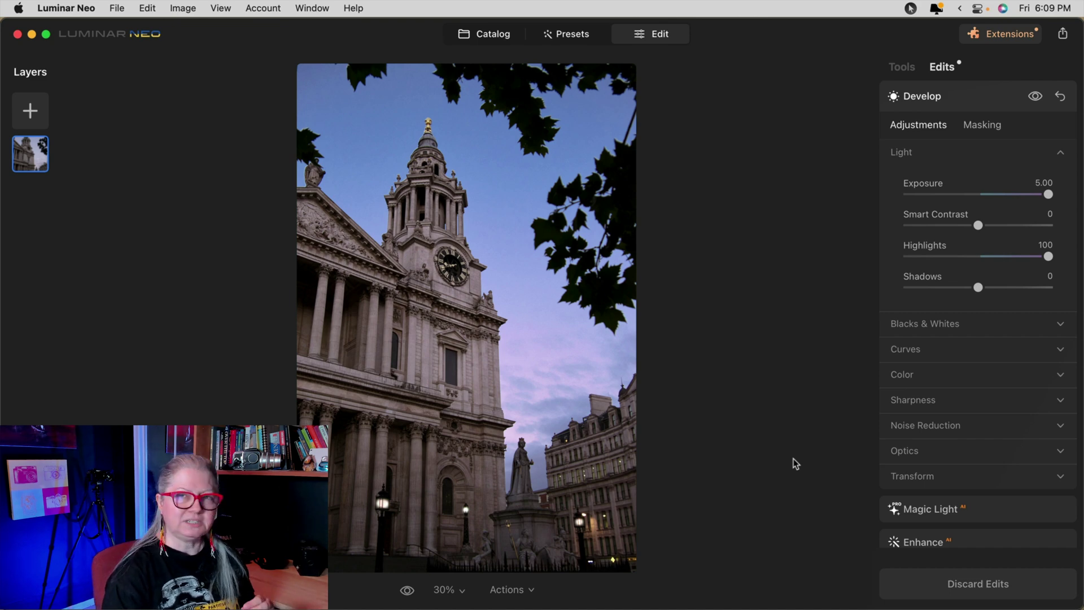
Open the cathedral dusk photo and view its Edits list with Exposure 5.00 and Highlights 100
{"action": "left_click", "coordinate": [795, 461]}
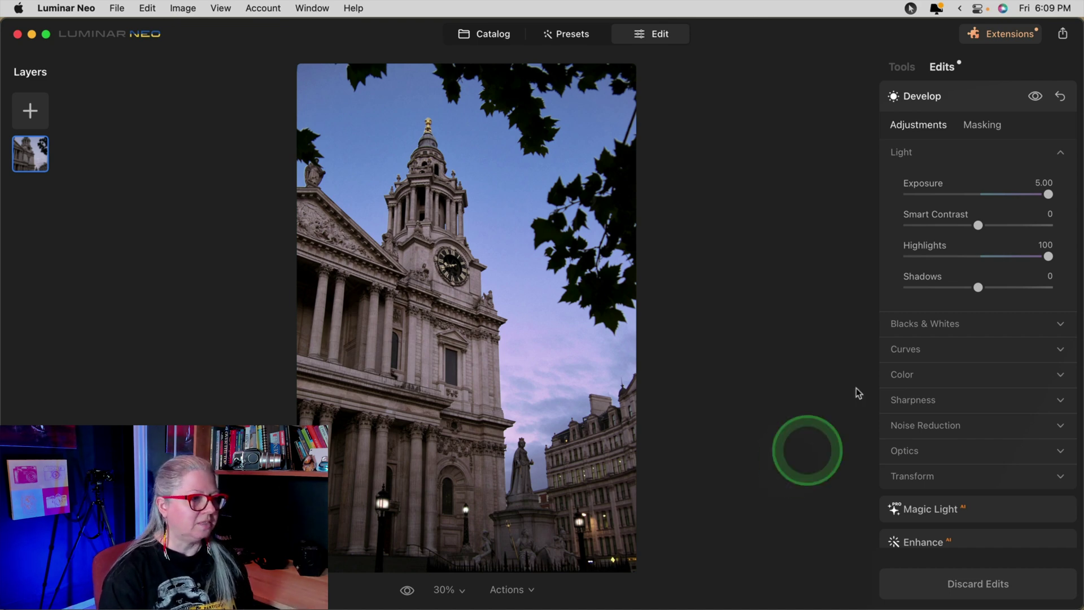
{"action": "left_click", "coordinate": [1034, 97]}
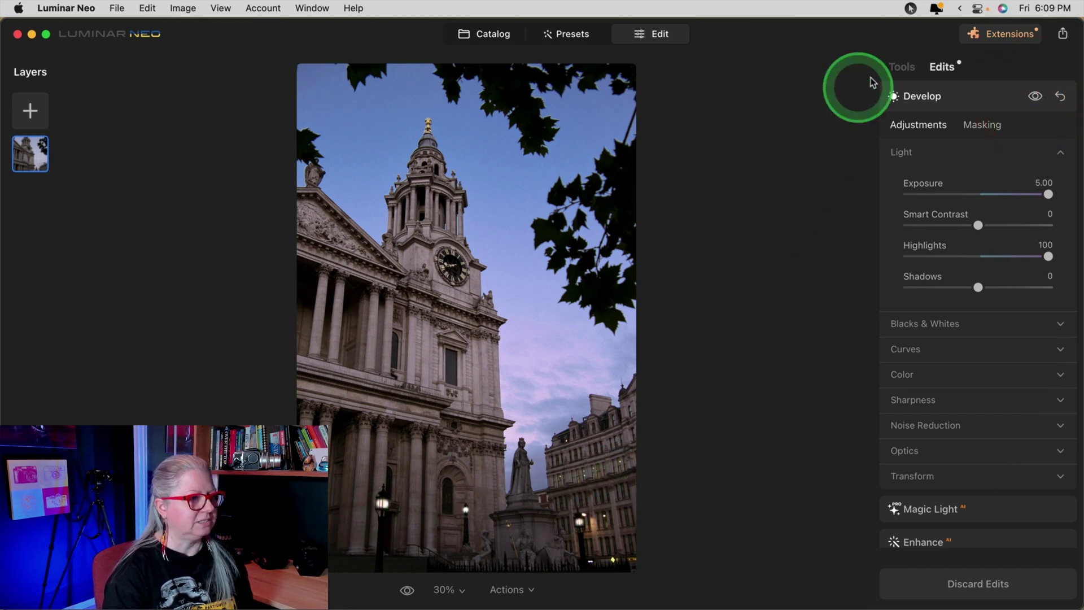
Switch to the Tools list and test Magic Light Intensity at about 92 on the cathedral photo
{"action": "left_click", "coordinate": [902, 67]}
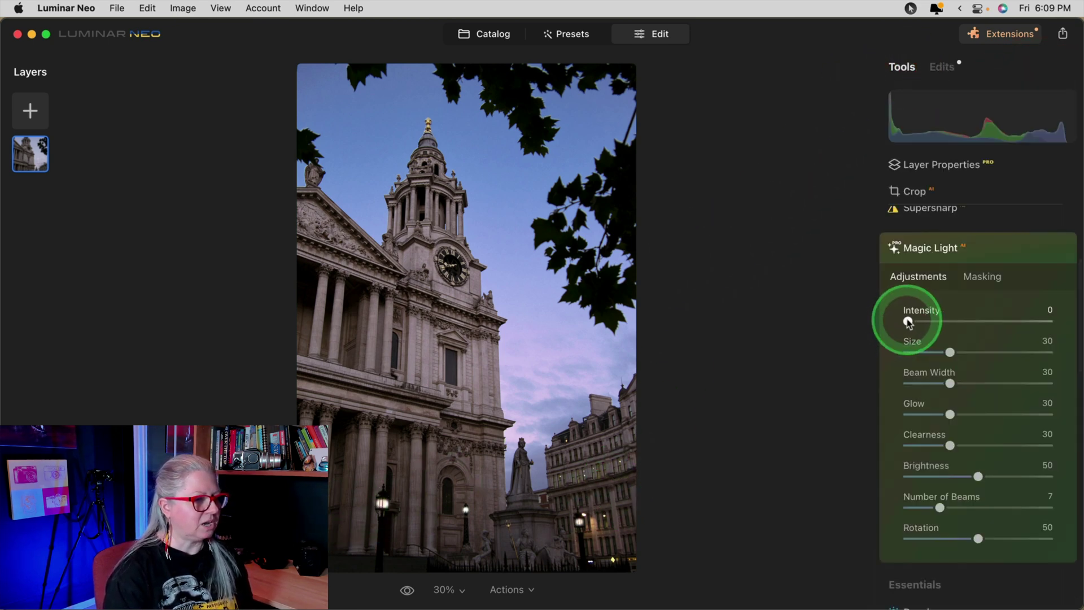
{"action": "left_click_drag", "start_coordinate": [909, 323], "coordinate": [1037, 322]}
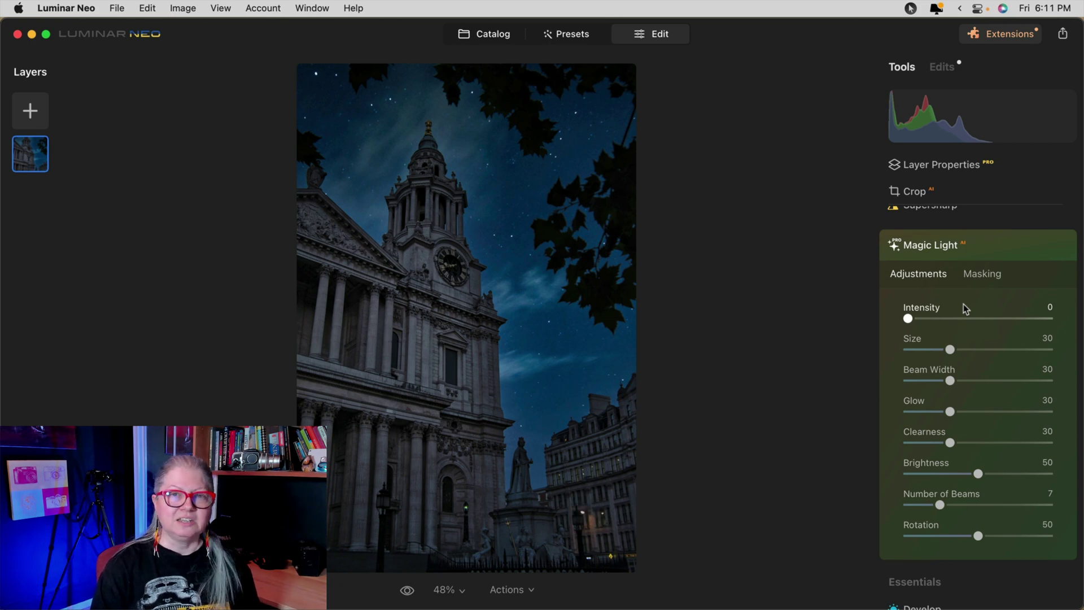
Compare the starbursts on and off, then zoom to 100% on the statue's street lamps
{"action": "left_click", "coordinate": [1036, 247]}
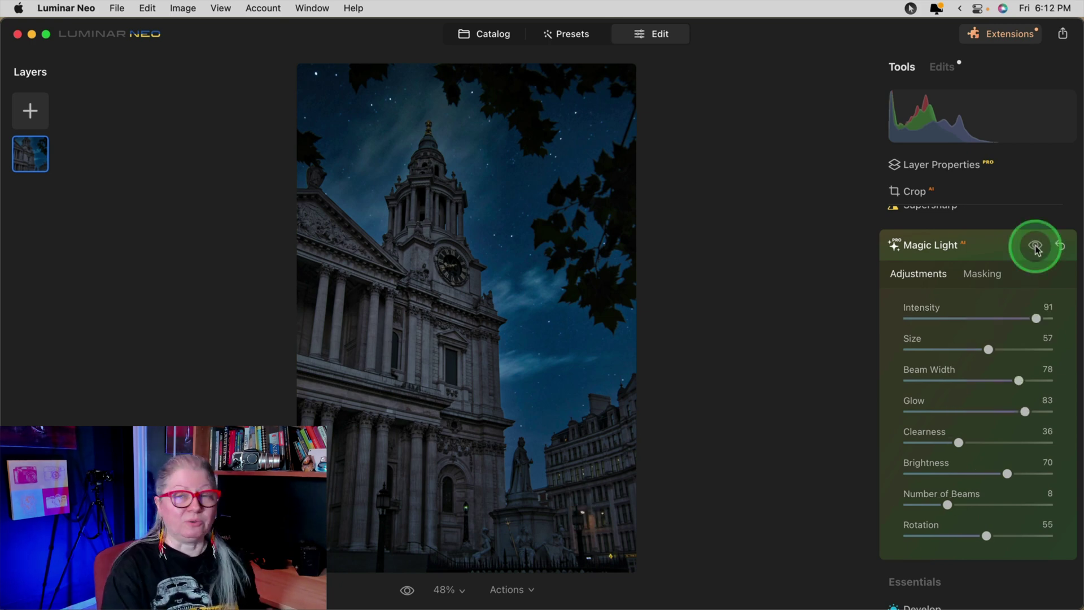
{"action": "left_click", "coordinate": [1036, 246]}
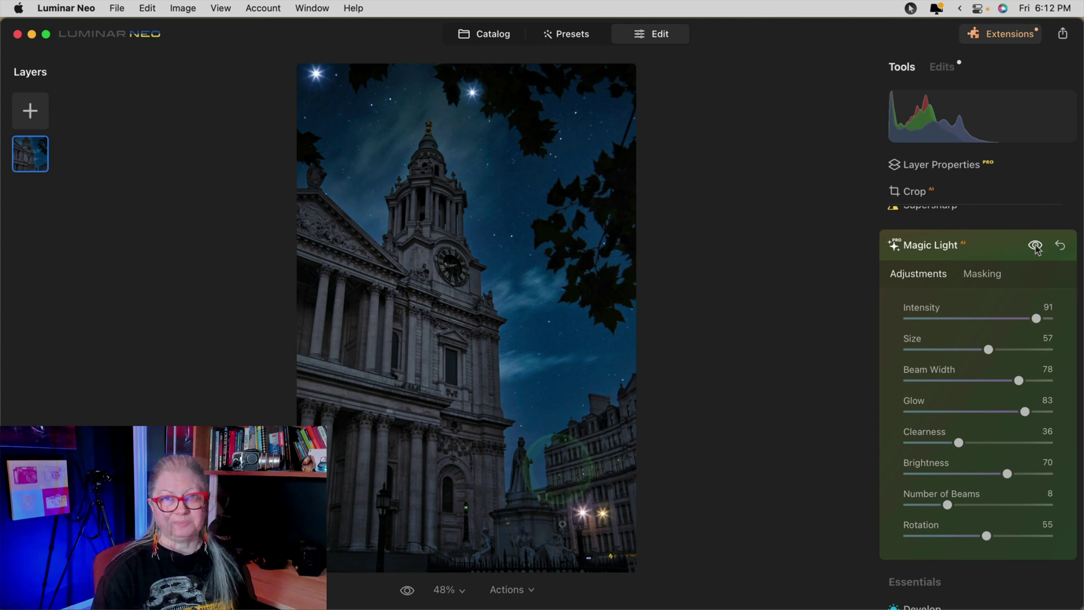
{"action": "left_click", "coordinate": [581, 543]}
{"action": "left_click", "coordinate": [674, 527]}
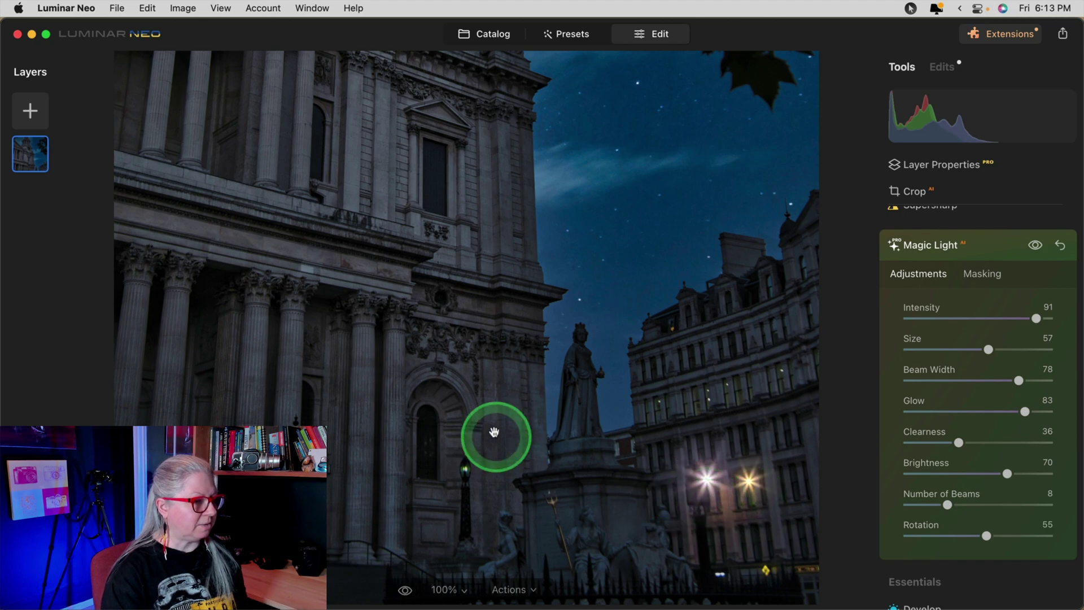
{"action": "scroll", "coordinate": [394, 358], "scroll_direction": "up", "scroll_amount": 5}
{"action": "scroll", "coordinate": [395, 359], "scroll_direction": "up", "scroll_amount": 6}
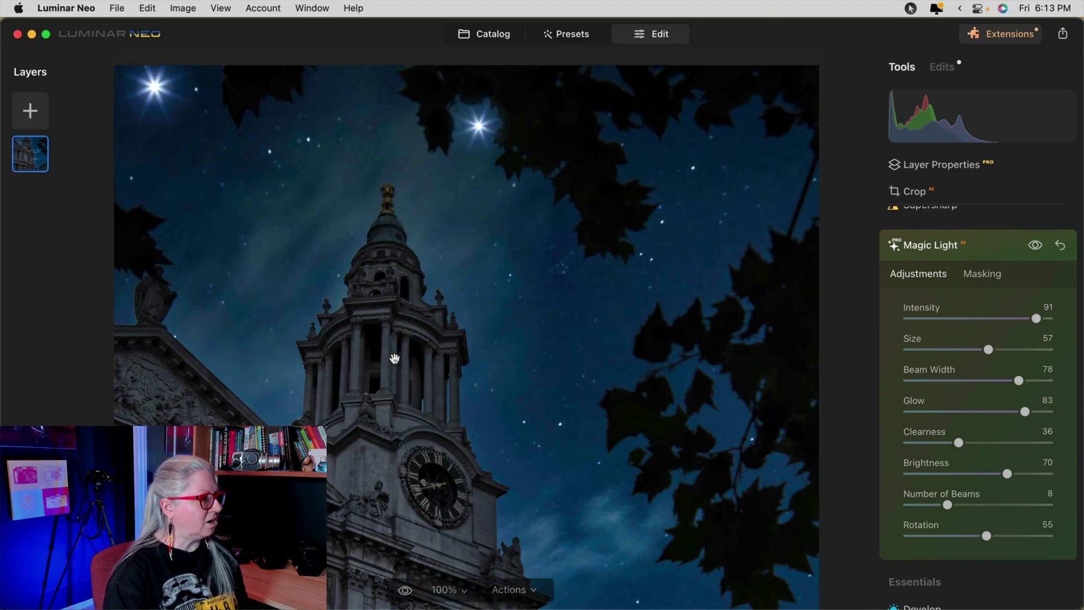